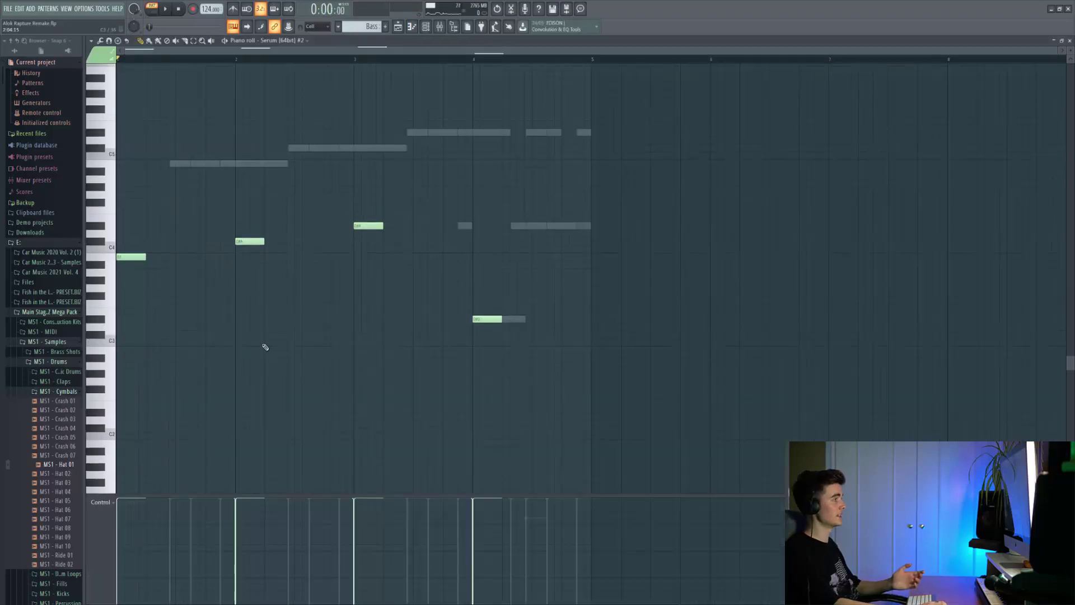
- Play back the Bass pattern to audition the Serum #2 notes and the BS - Attacker layer
{"action": "scroll", "coordinate": [266, 347], "scroll_direction": "up", "scroll_amount": 2}
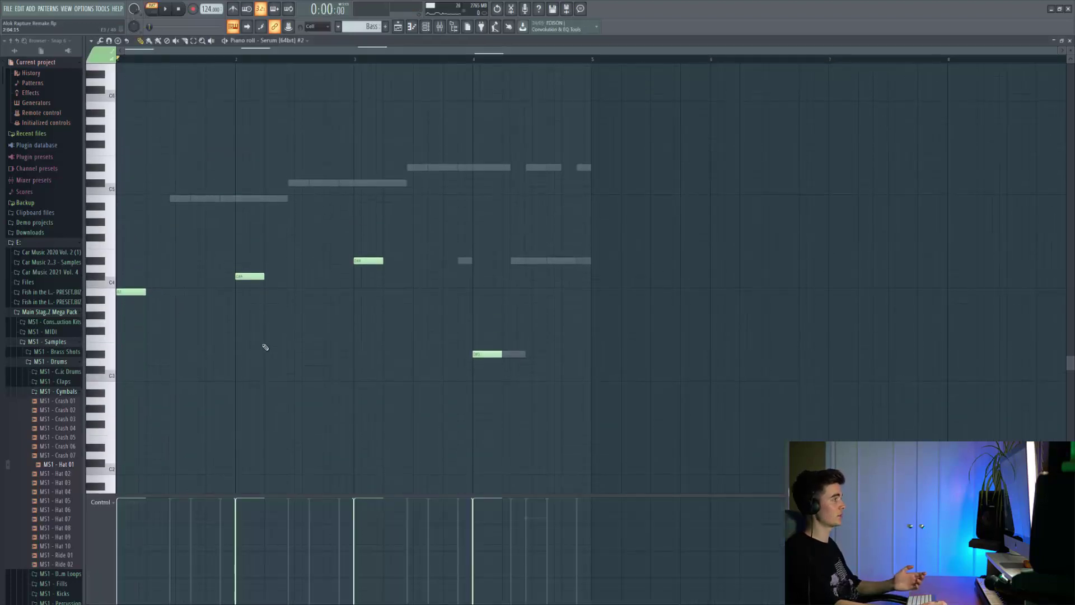
{"action": "key", "text": "space"}
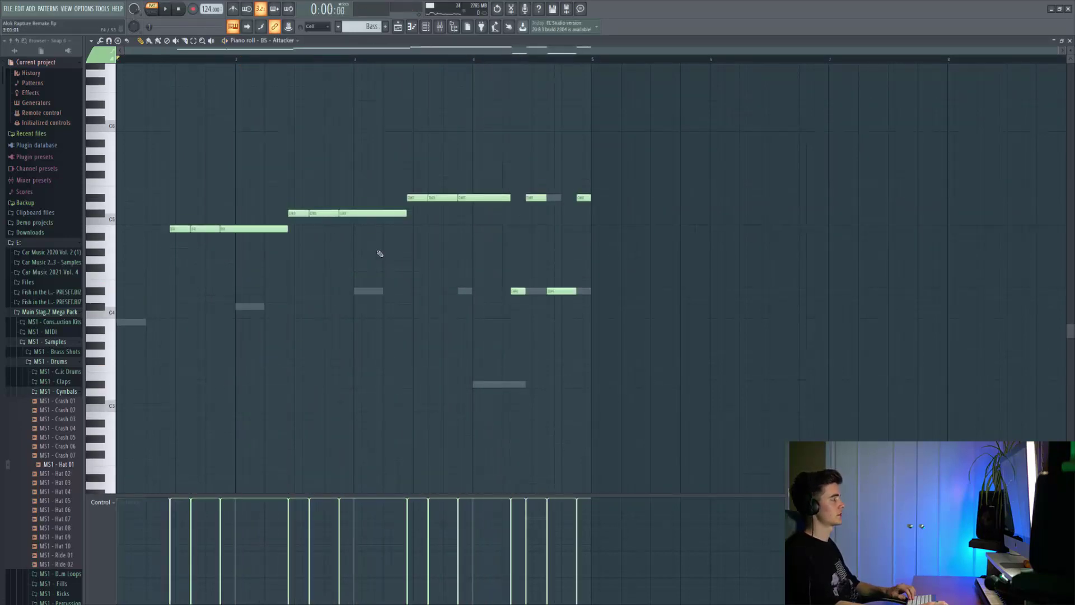
{"action": "scroll", "coordinate": [380, 254], "scroll_direction": "up", "scroll_amount": 1}
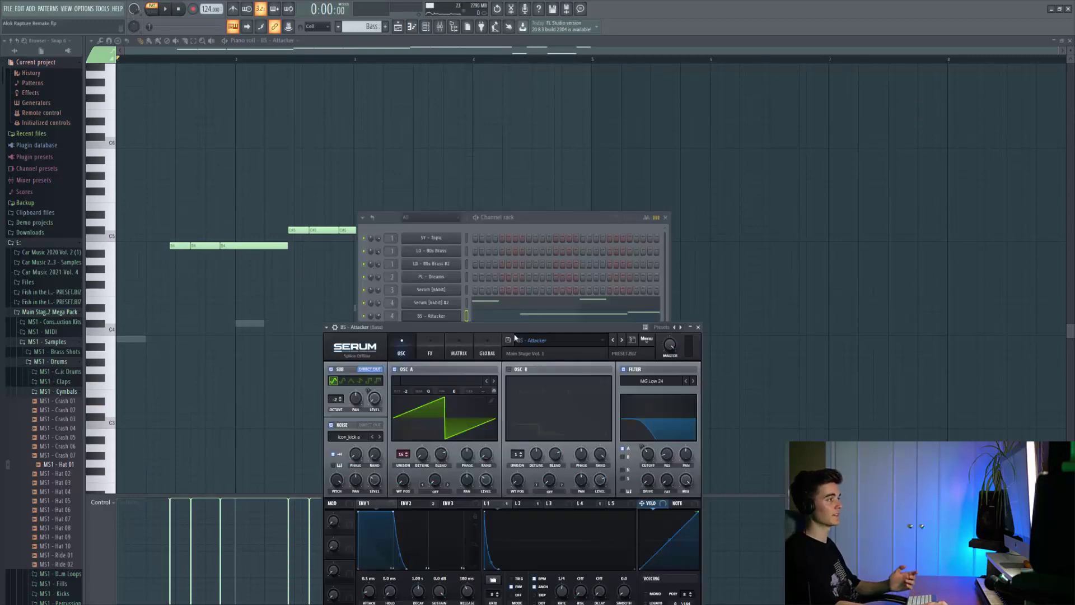
{"action": "key", "text": "space"}
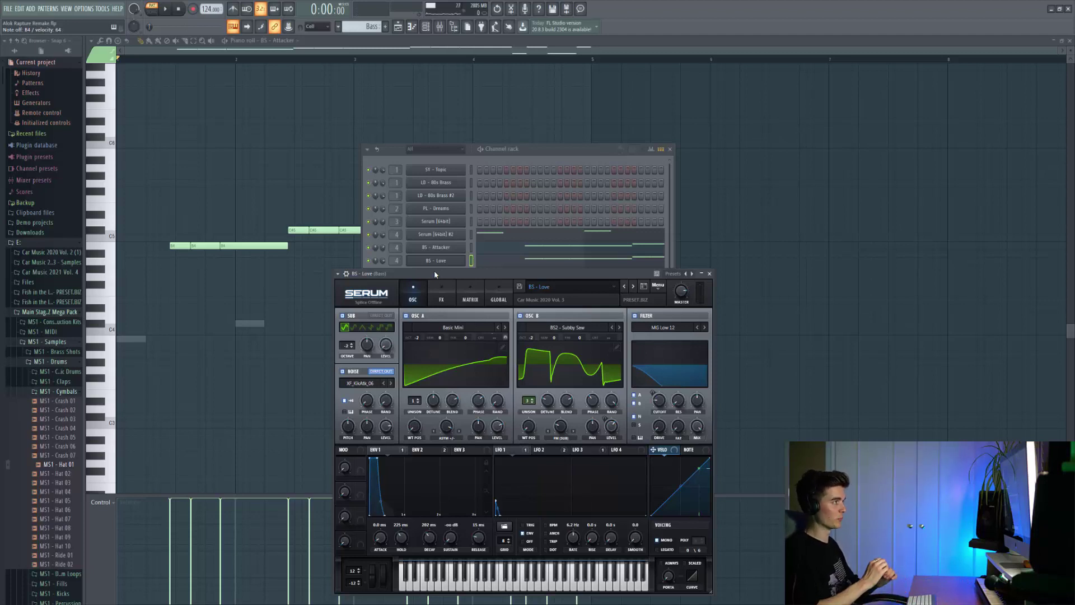
- Play back the Bass pattern to audition the BS - Love, BS - Love #2 and BS - Crispy & Slappy layers
{"action": "key", "text": "space"}
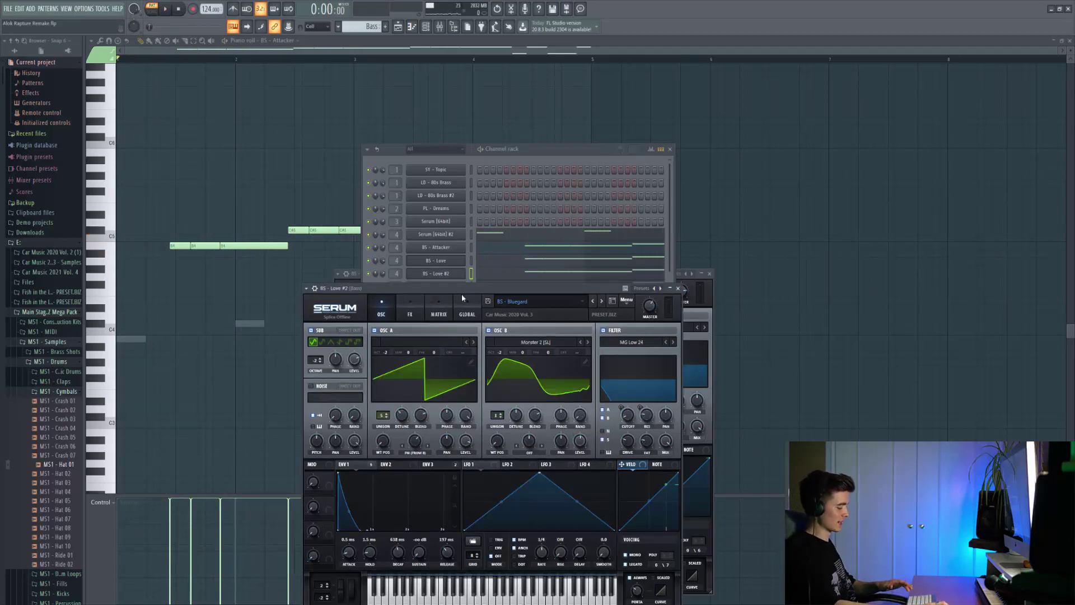
{"action": "key", "text": "space"}
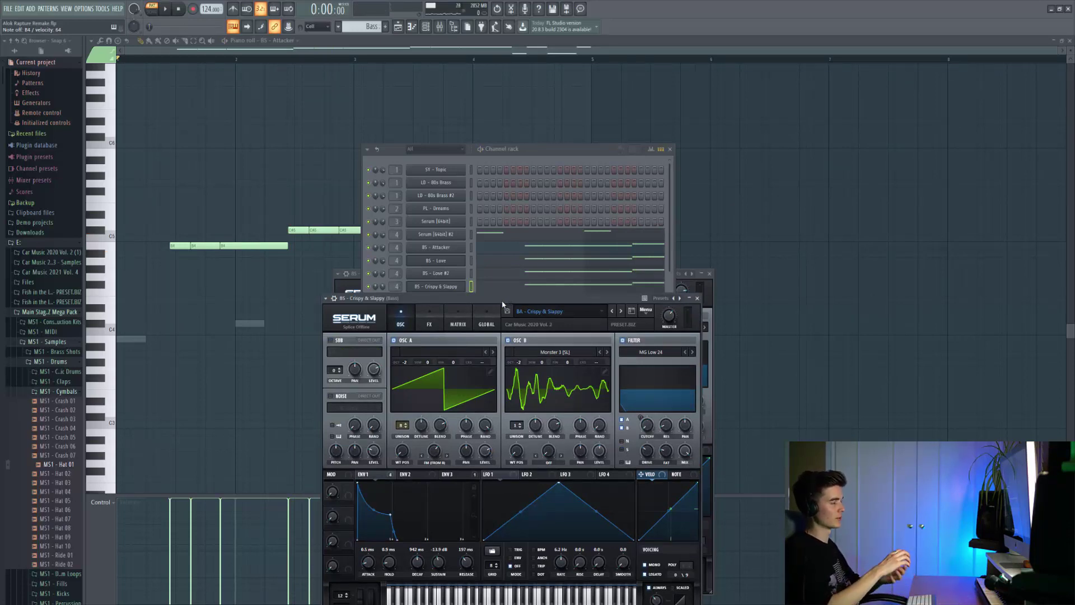
{"action": "key", "text": "space"}
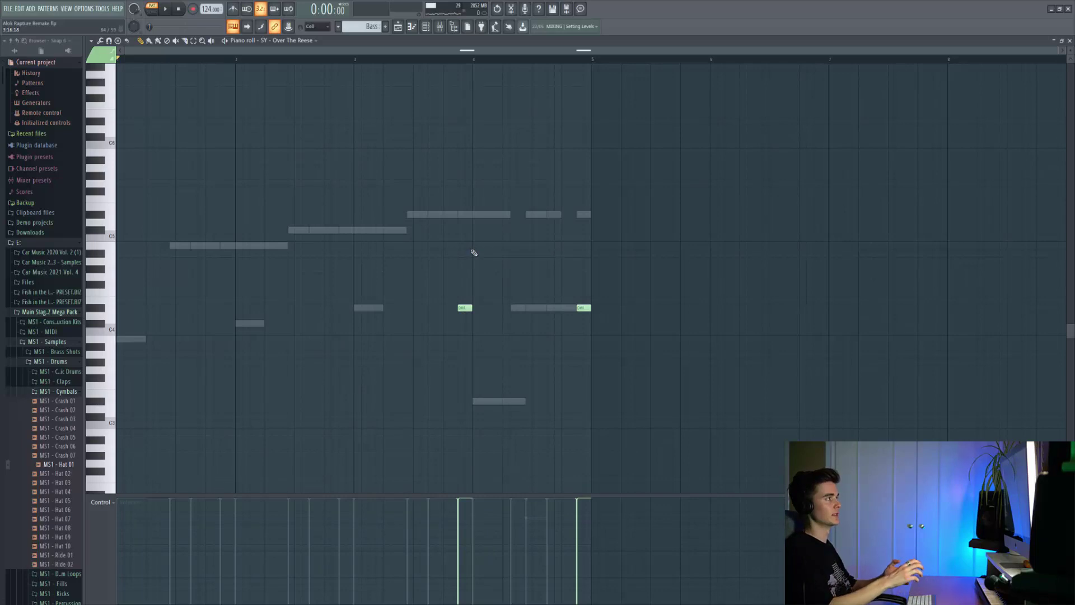
- Play back the Bass pattern from bar 3 to hear the SY - Over The Reese notes
{"action": "left_click_drag", "start_coordinate": [363, 60], "coordinate": [360, 64]}
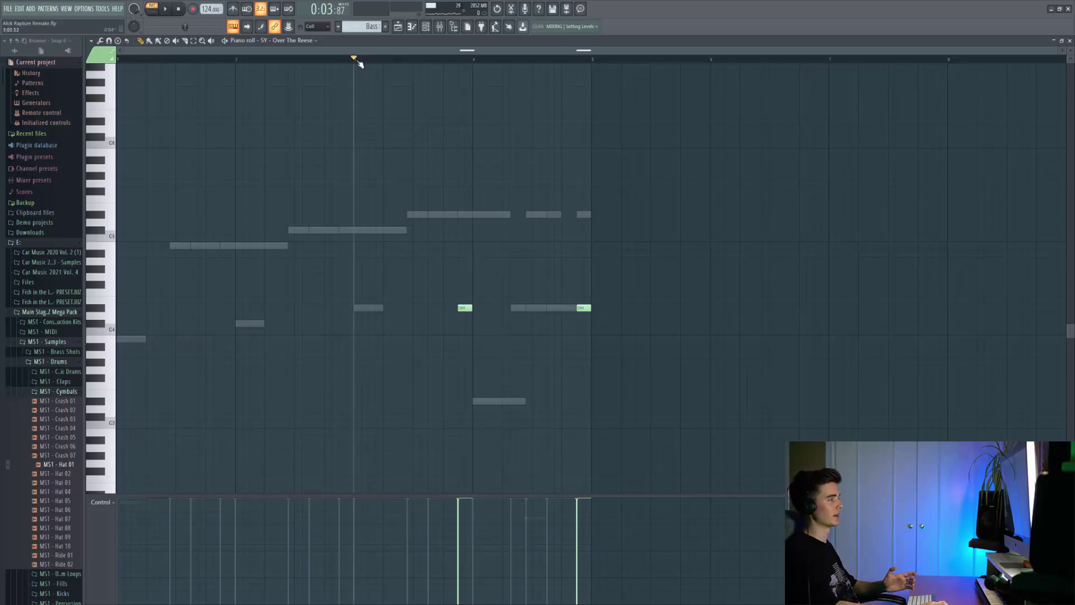
{"action": "key", "text": "space"}
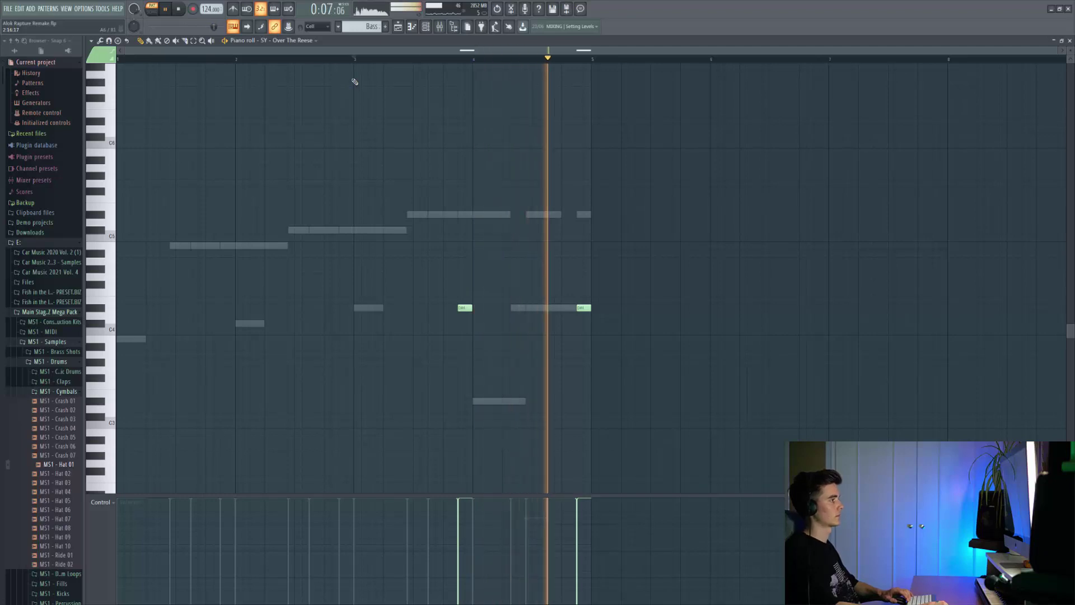
{"action": "key", "text": "space"}
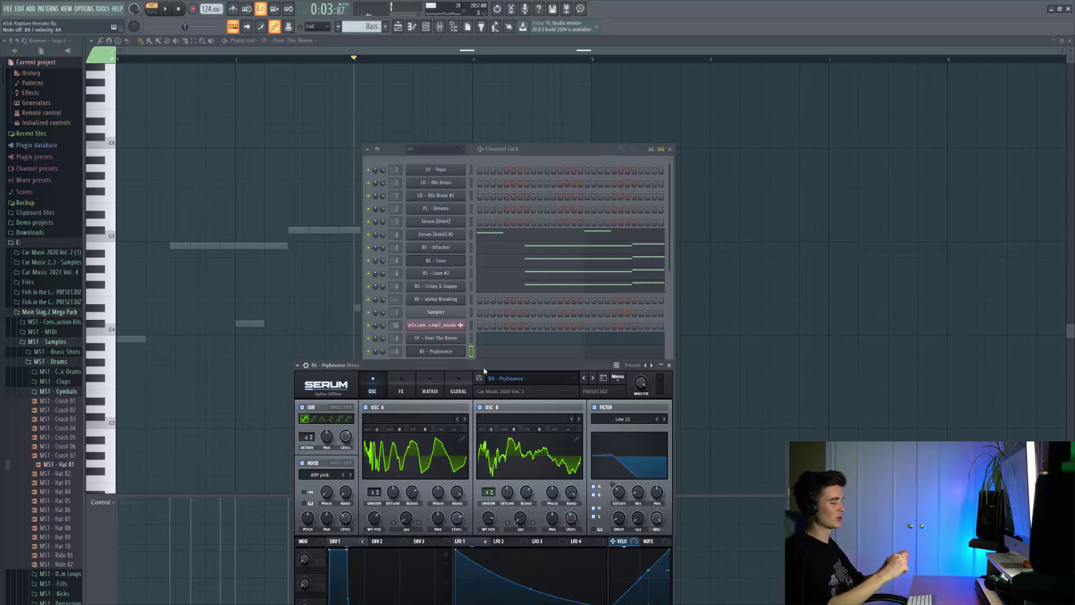
- Audition the BS - Psybounce layer in the Bass pattern and show its notes in the piano roll
{"action": "key", "text": "space"}
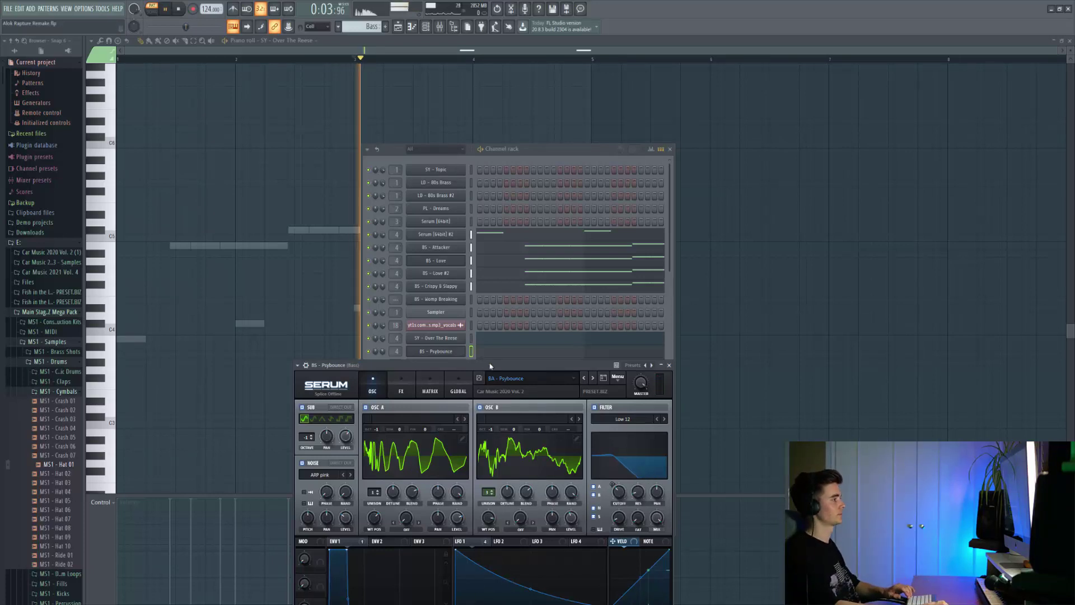
{"action": "left_click", "coordinate": [493, 353]}
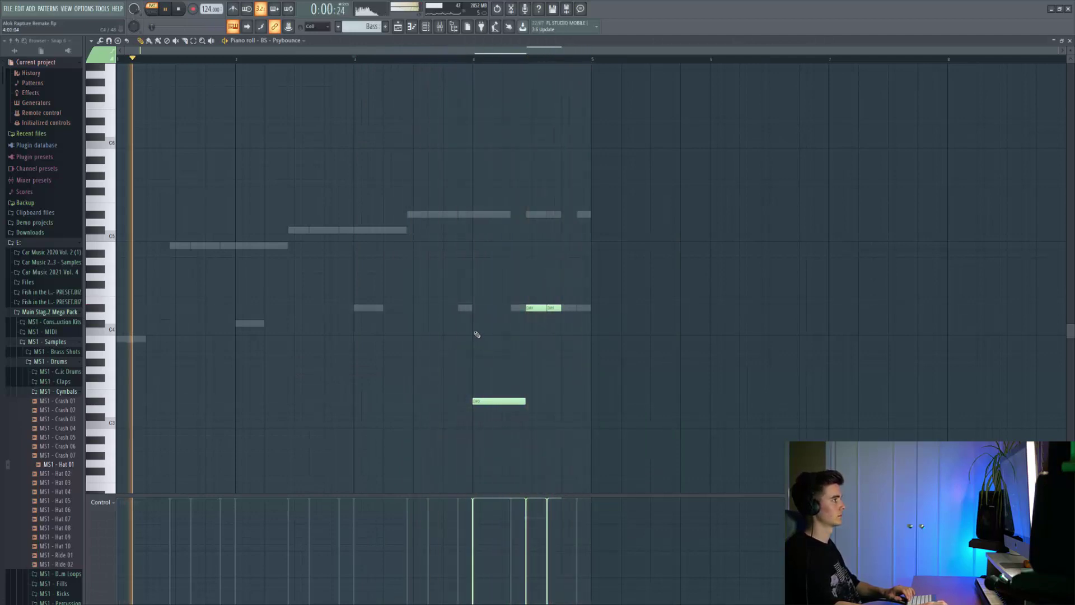
{"action": "key", "text": "space"}
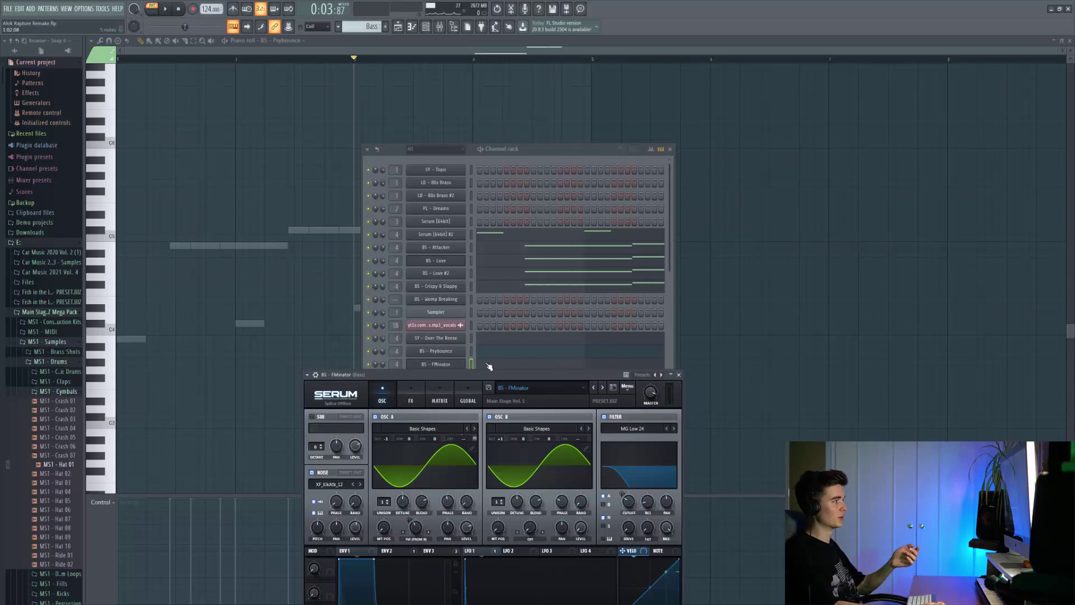
- Show the BS - FMinator effects in Serum, open the layer's notes in the piano roll and play them back
{"action": "left_click", "coordinate": [401, 396]}
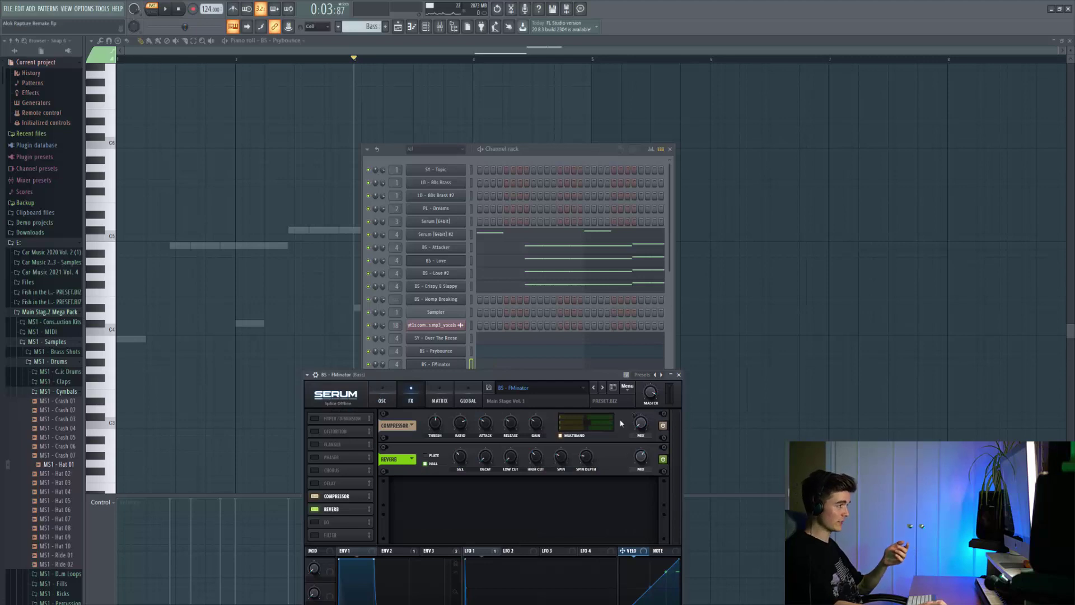
{"action": "left_click", "coordinate": [535, 366]}
{"action": "key", "text": "space"}
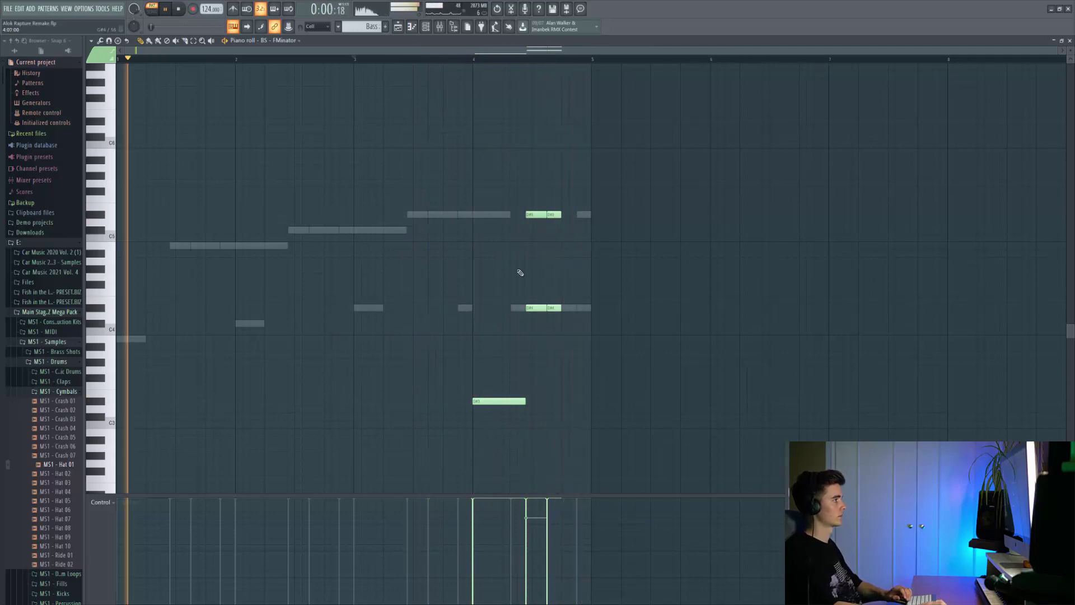
{"action": "key", "text": "space"}
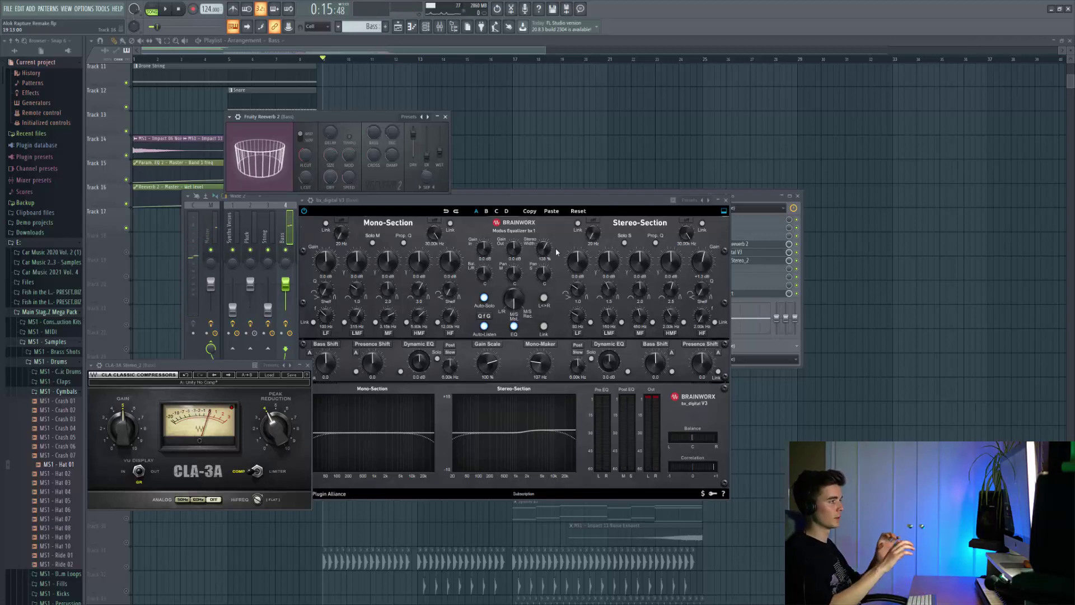
- Play the bass with its mixer effects, preview the MS1 - Kick 15 sample and play the kicks with the bass from bar 9
{"action": "key", "text": "space"}
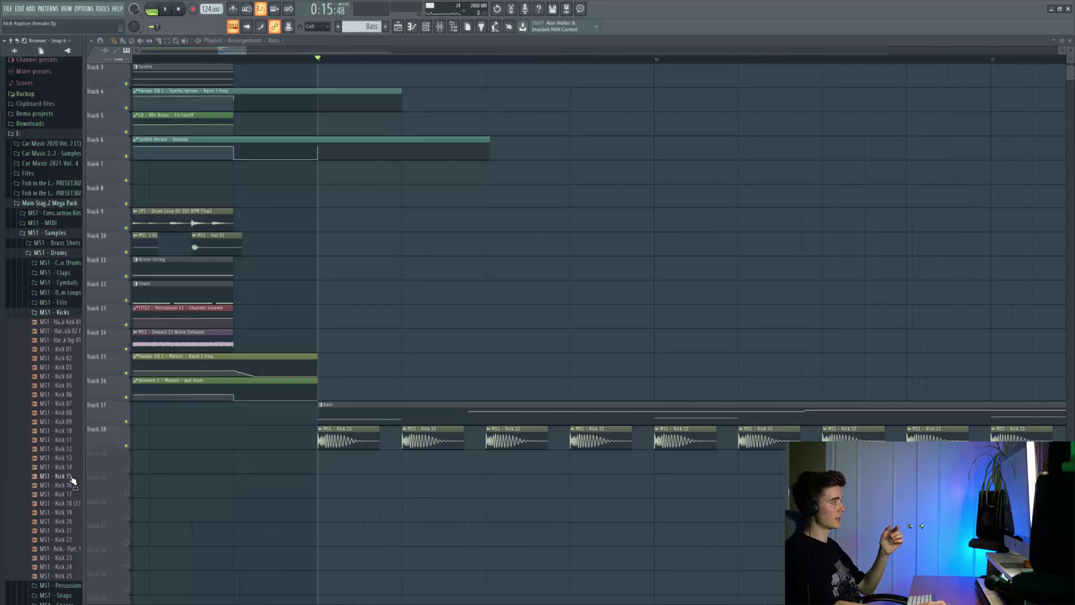
{"action": "left_click", "coordinate": [71, 478]}
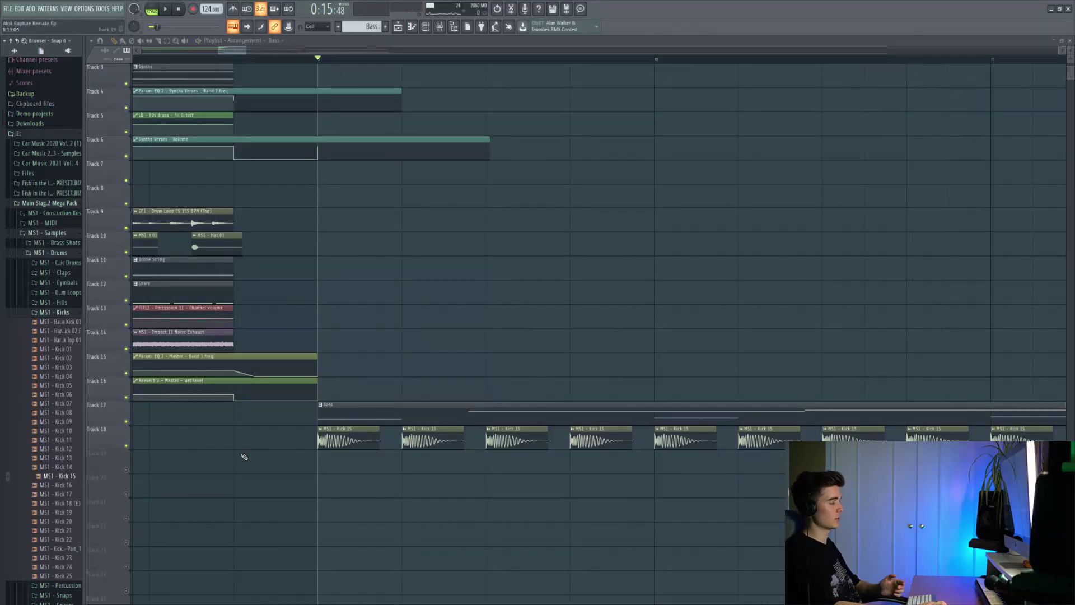
{"action": "key", "text": "space"}
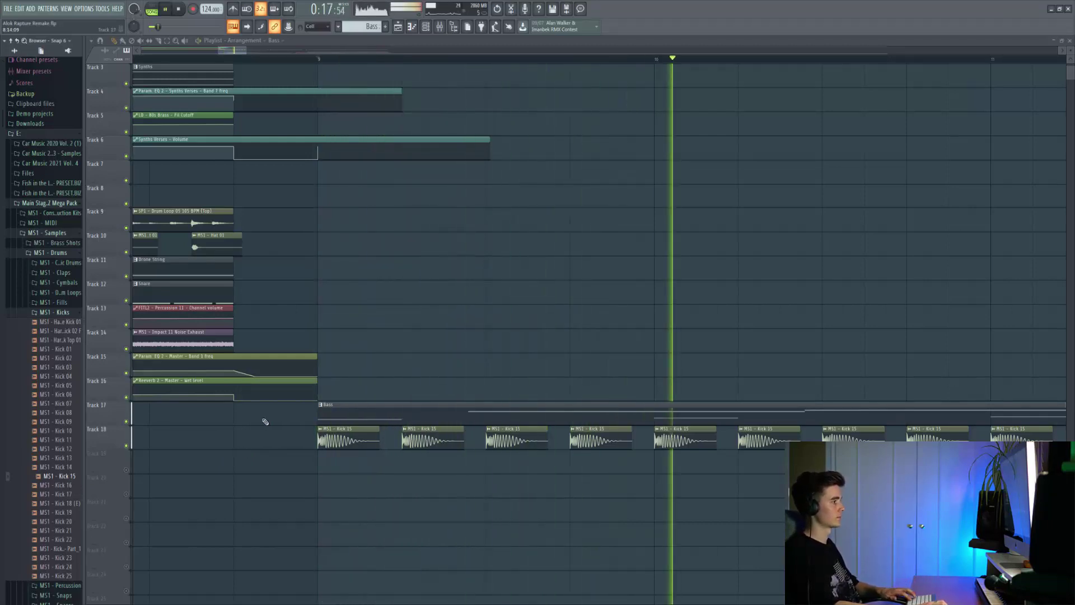
- Play the arrangement from bar 16 to hear the channel volume automation on the bass layers
{"action": "scroll", "coordinate": [264, 414], "scroll_direction": "down", "scroll_amount": 5}
{"action": "scroll", "coordinate": [266, 414], "scroll_direction": "down", "scroll_amount": 4}
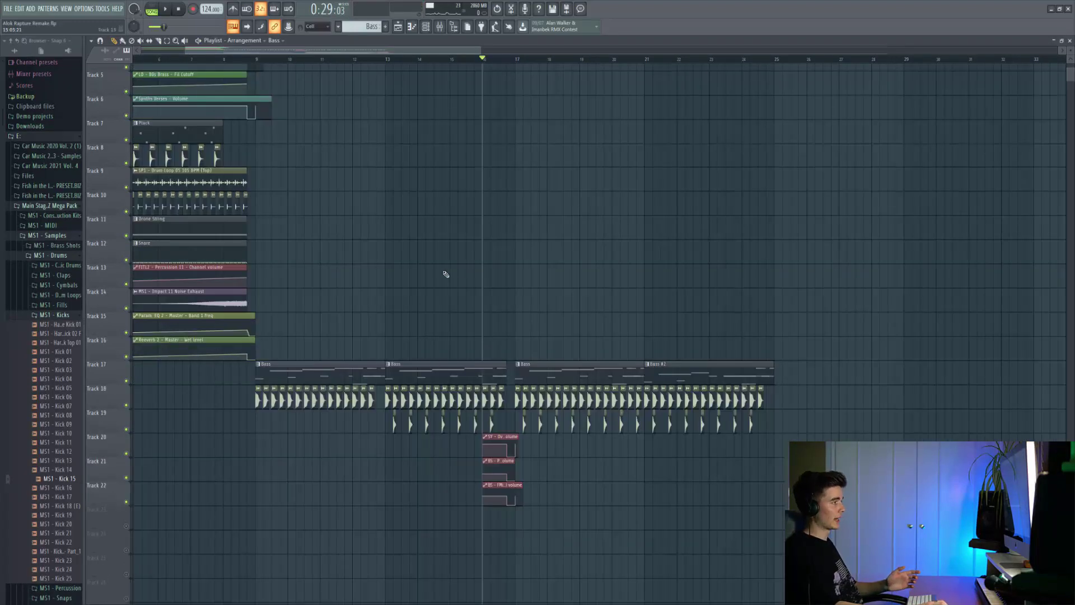
{"action": "key", "text": "space"}
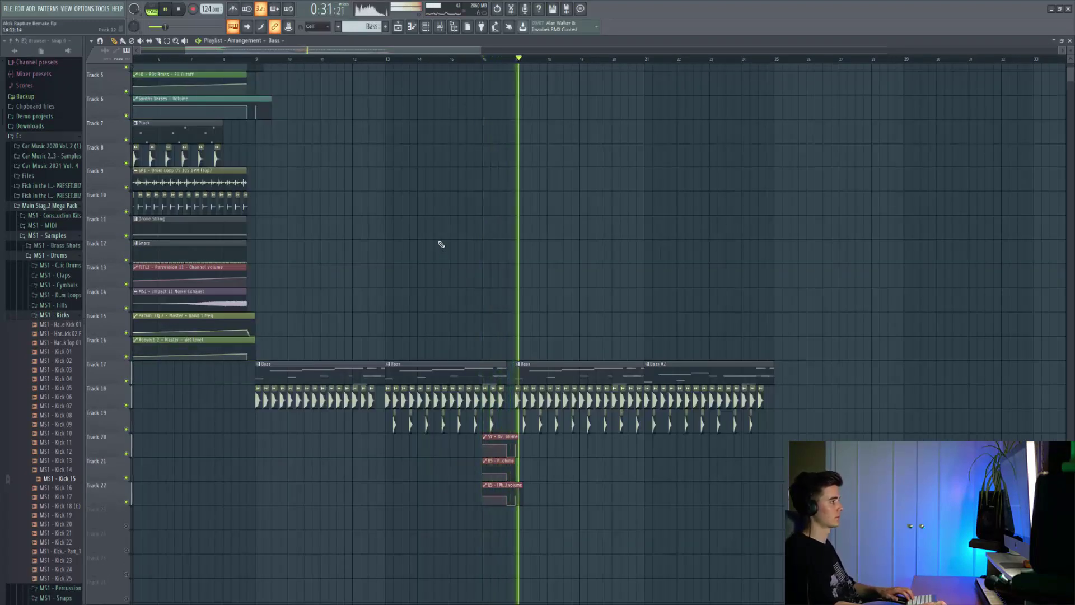
- Open the Synths #2 pattern from Track 3 in the piano roll and play back its chords
{"action": "scroll", "coordinate": [390, 431], "scroll_direction": "up", "scroll_amount": 5}
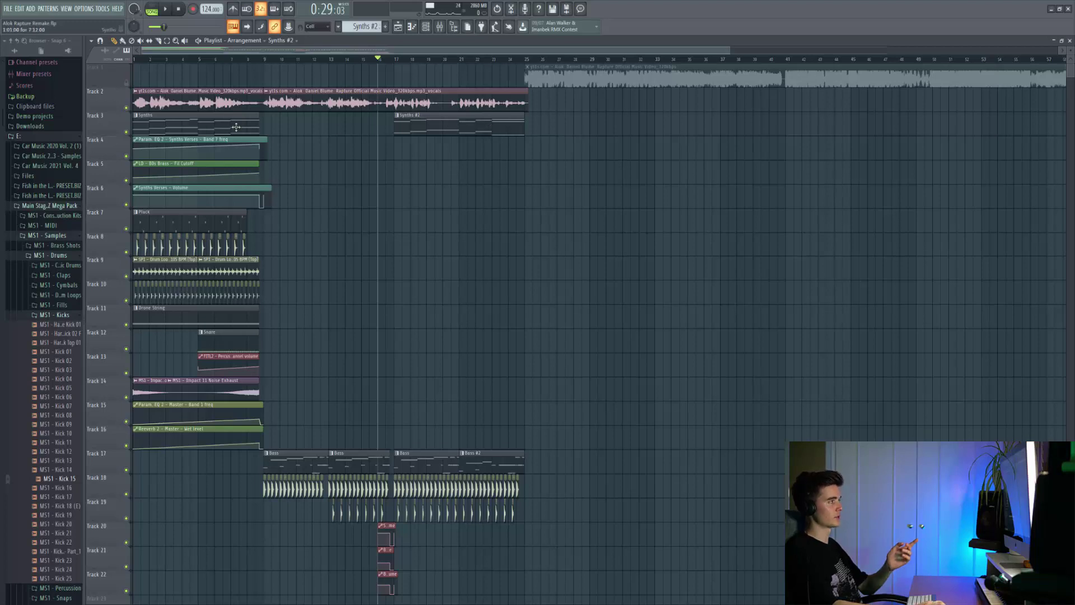
{"action": "double_click", "coordinate": [458, 119]}
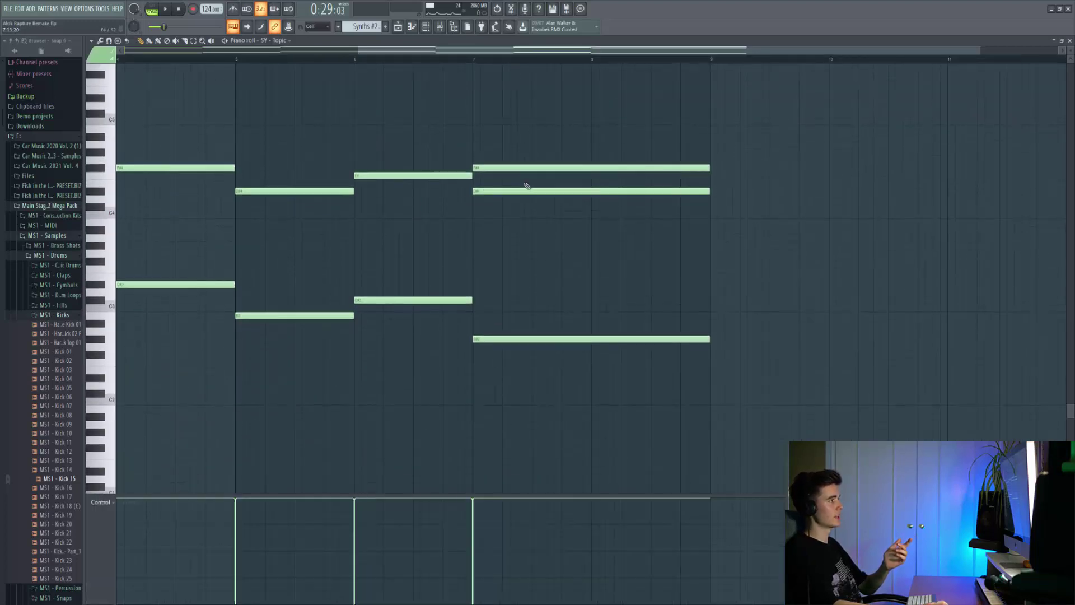
{"action": "key", "text": "space"}
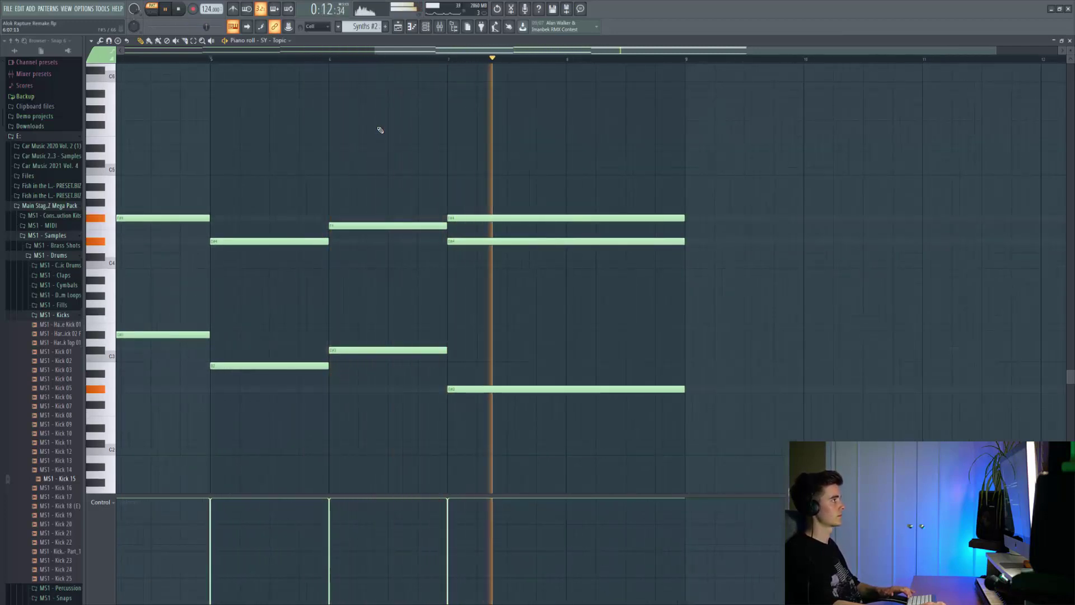
{"action": "key", "text": "space"}
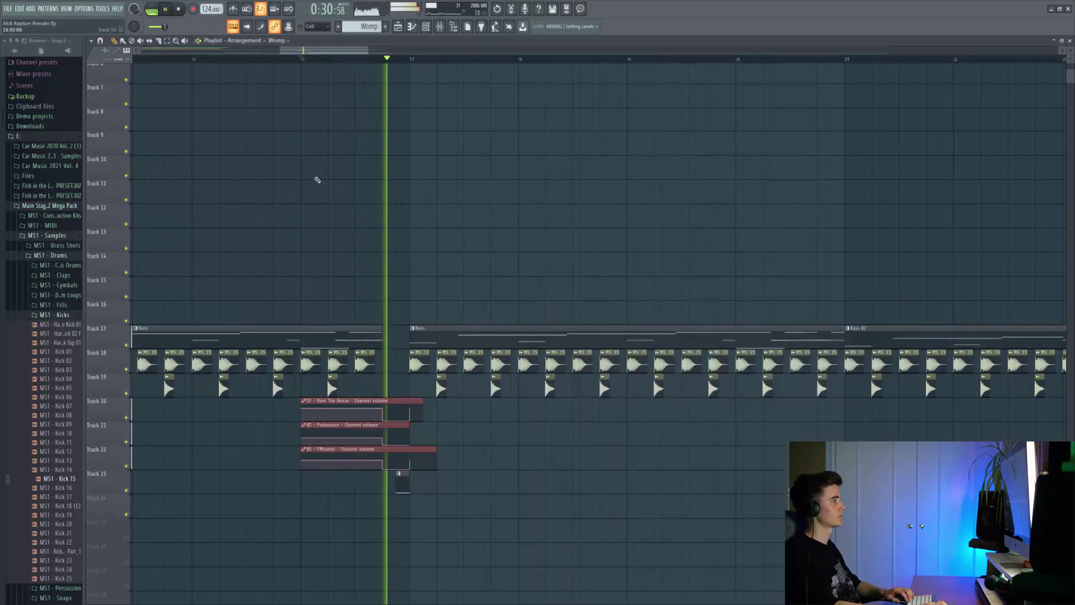
- Preview the MS1 - Hat 02 sample and play the arrangement from bar 17 with the hats on Track 20
{"action": "key", "text": "space"}
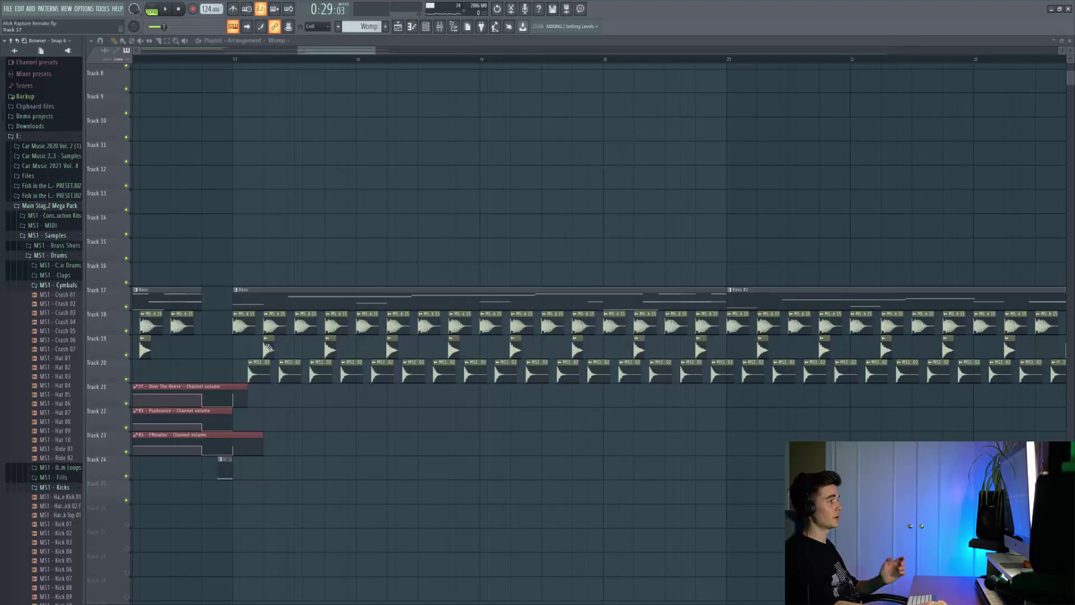
{"action": "left_click", "coordinate": [70, 368]}
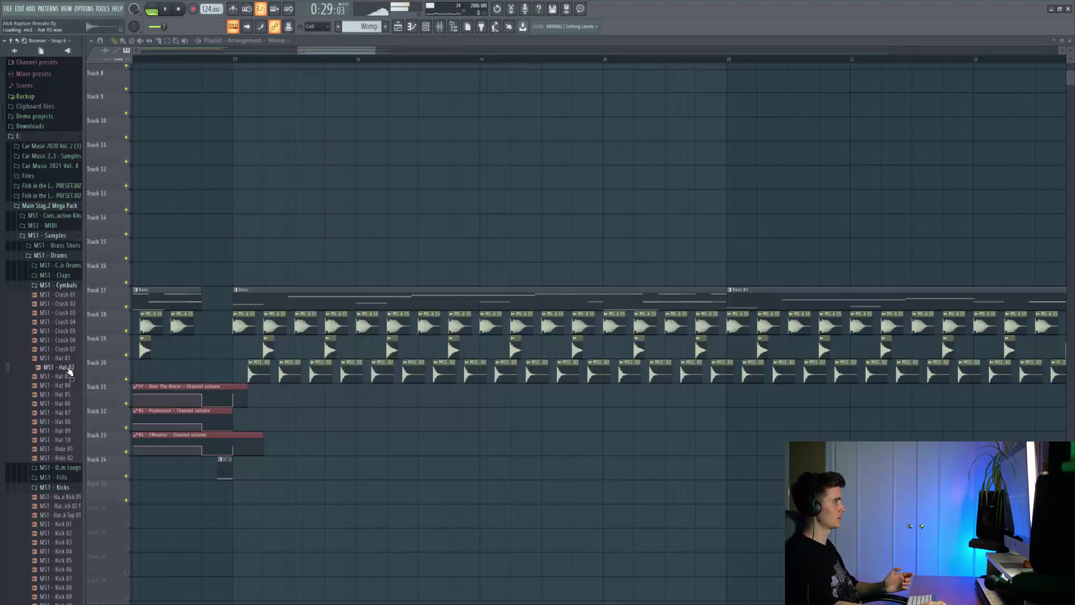
{"action": "left_click", "coordinate": [234, 60]}
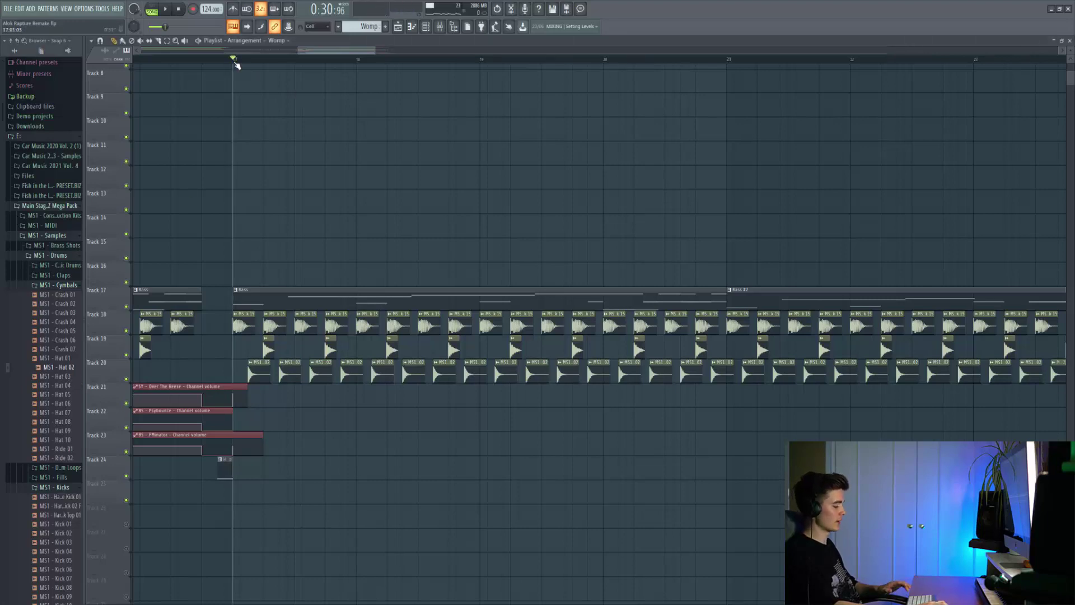
{"action": "key", "text": "space"}
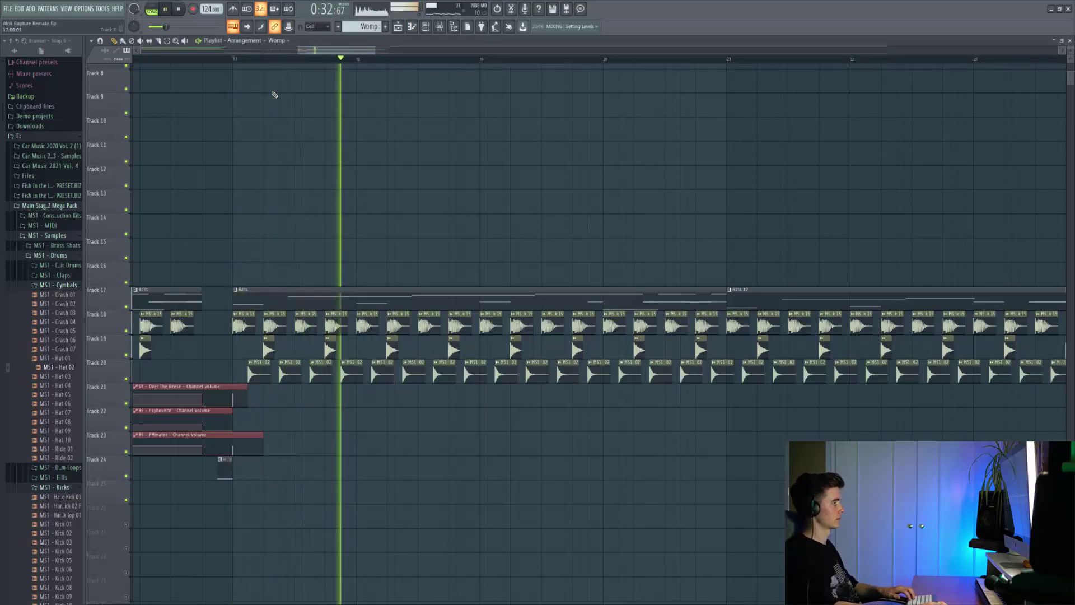
{"action": "scroll", "coordinate": [274, 95], "scroll_direction": "down", "scroll_amount": 3}
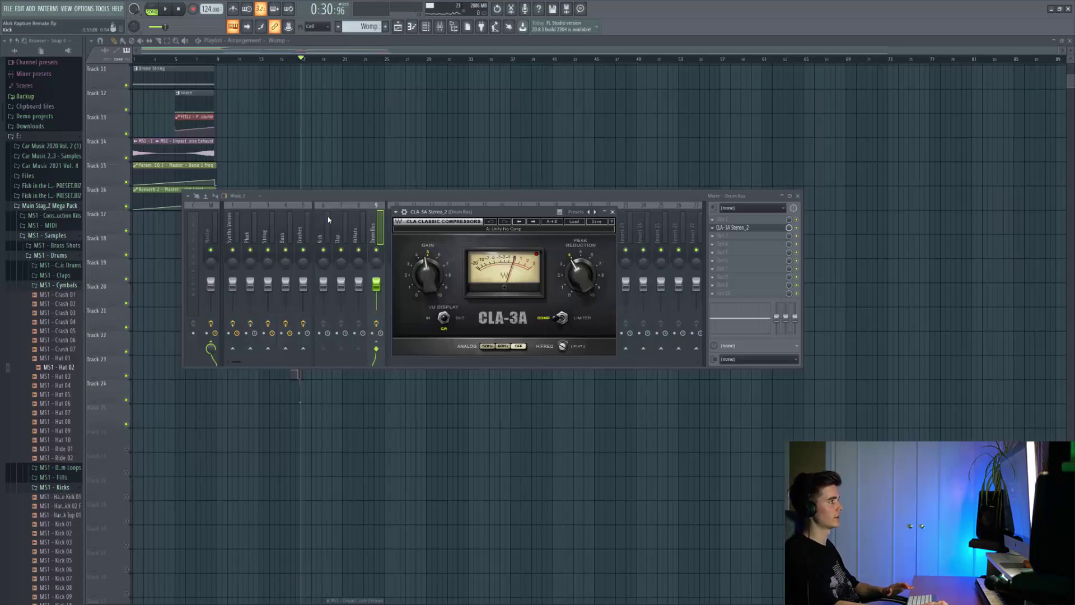
- Play back the drop from bar 9 to check the Drum Bus compression and the impact and crash clips
{"action": "key", "text": "space"}
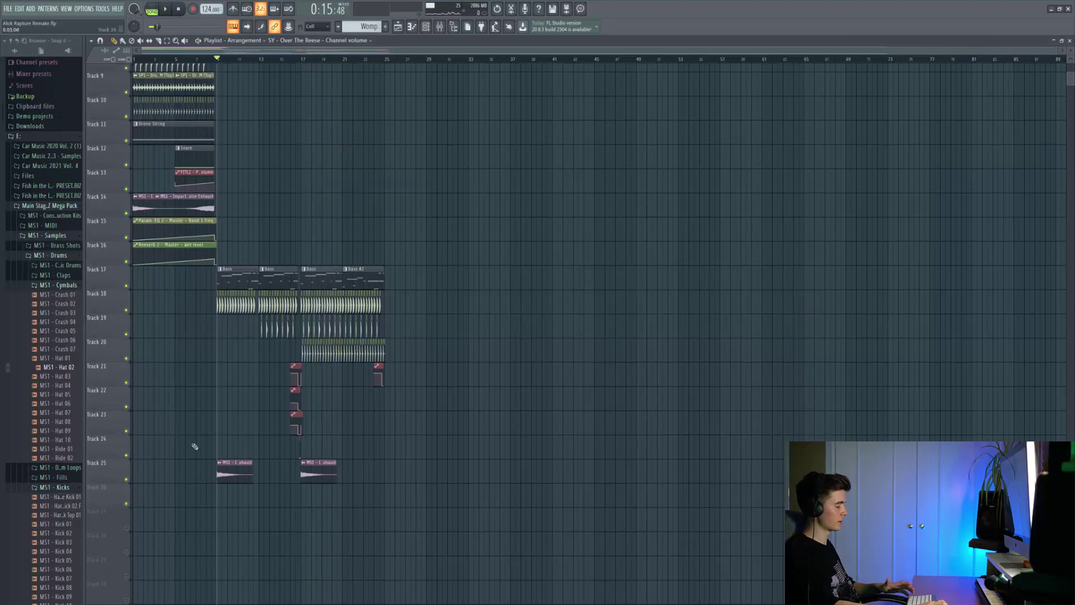
{"action": "scroll", "coordinate": [195, 447], "scroll_direction": "up", "scroll_amount": 4}
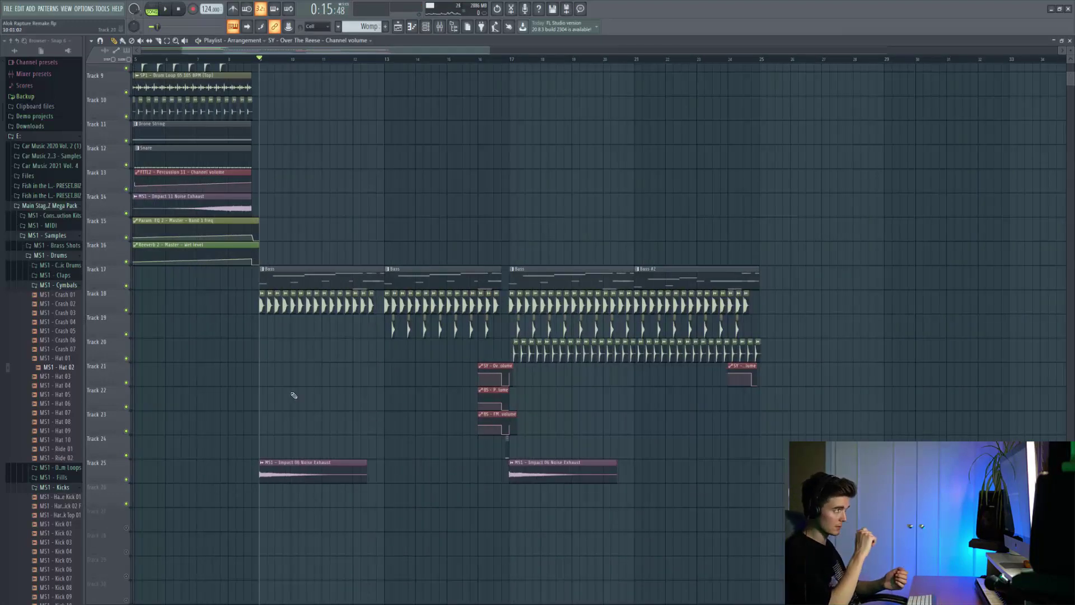
{"action": "key", "text": "space"}
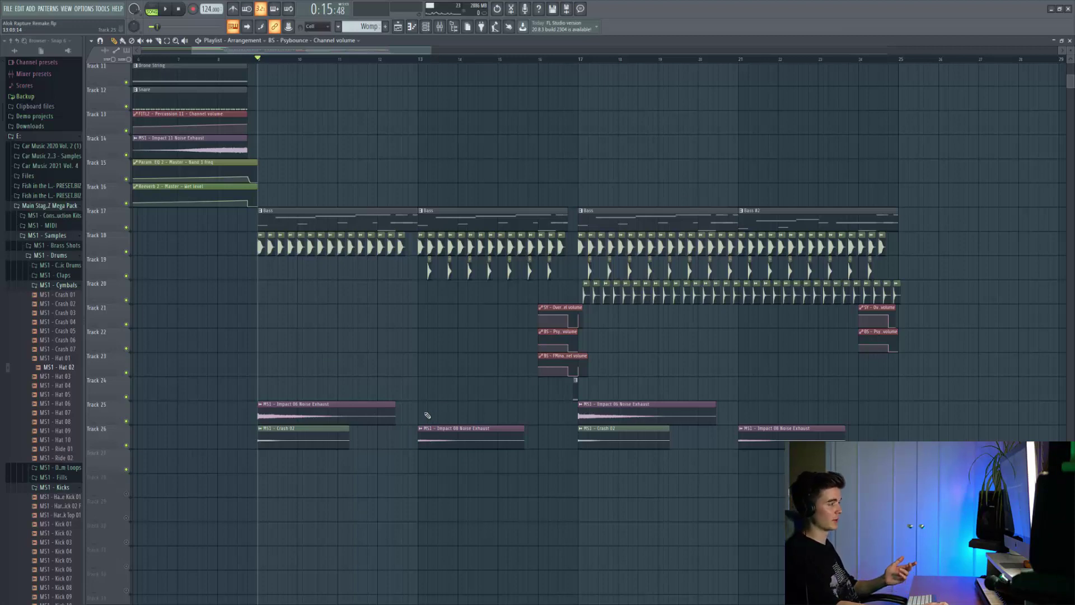
{"action": "key", "text": "space"}
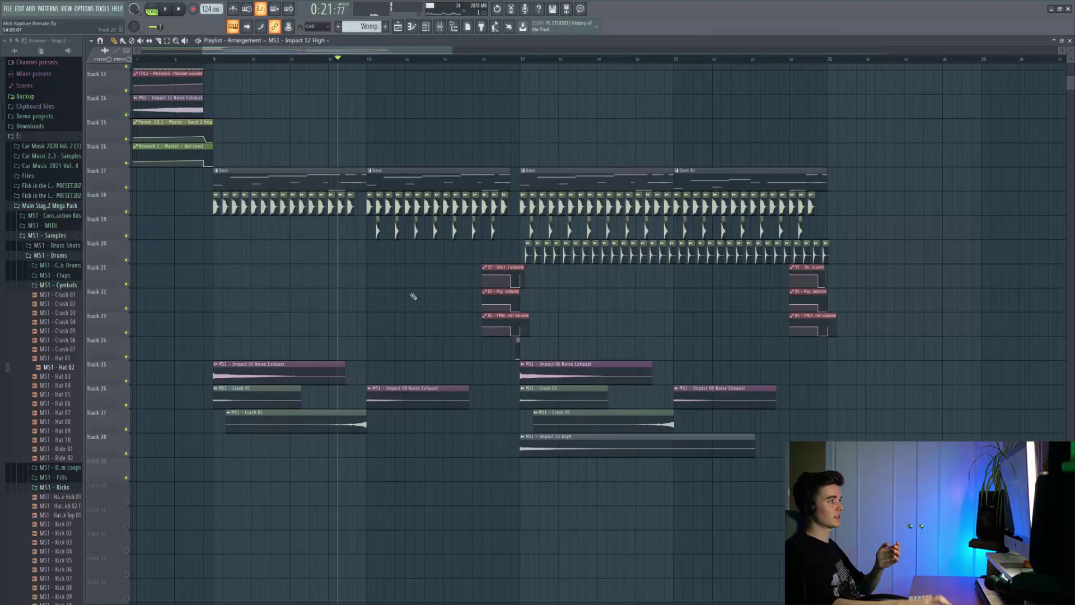
- Open the MS1 - Impact 12 High clip on Track 28 and look over the surrounding effect clips
{"action": "double_click", "coordinate": [563, 448]}
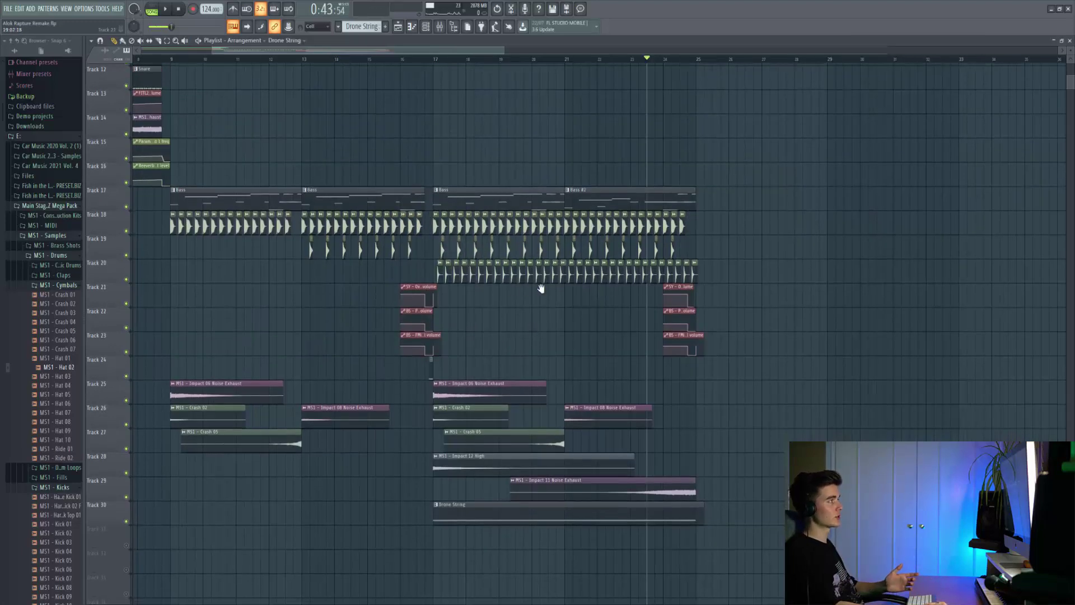
{"action": "left_click_drag", "start_coordinate": [541, 289], "coordinate": [688, 312]}
{"action": "left_click_drag", "start_coordinate": [553, 283], "coordinate": [492, 272]}
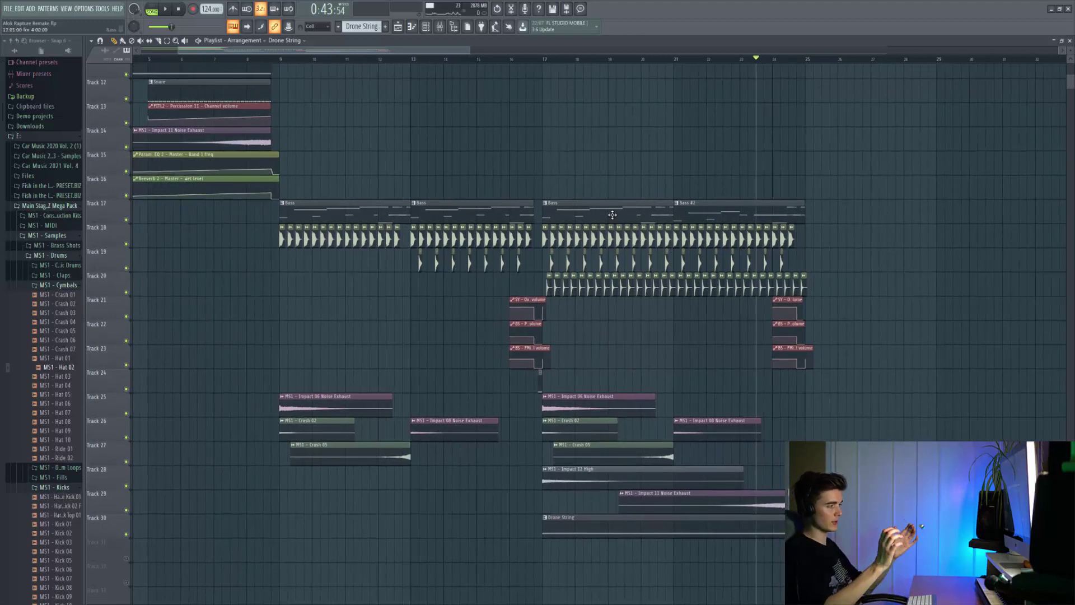
- Play back the second half of the drop from bar 17, and the full arrangement from the start
{"action": "key", "text": "space"}
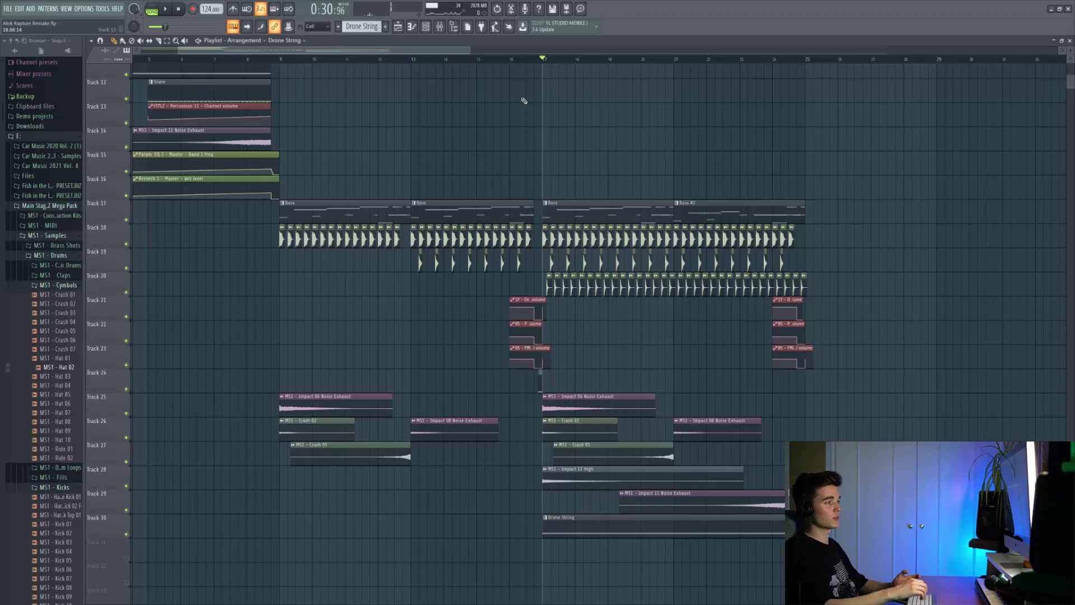
{"action": "key", "text": "space"}
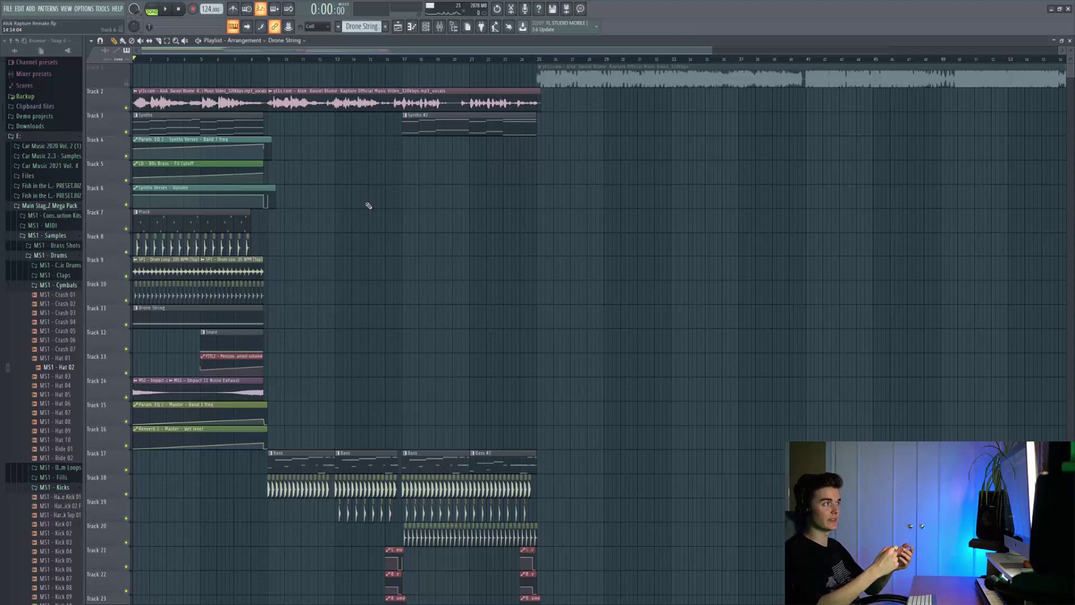
{"action": "key", "text": "space"}
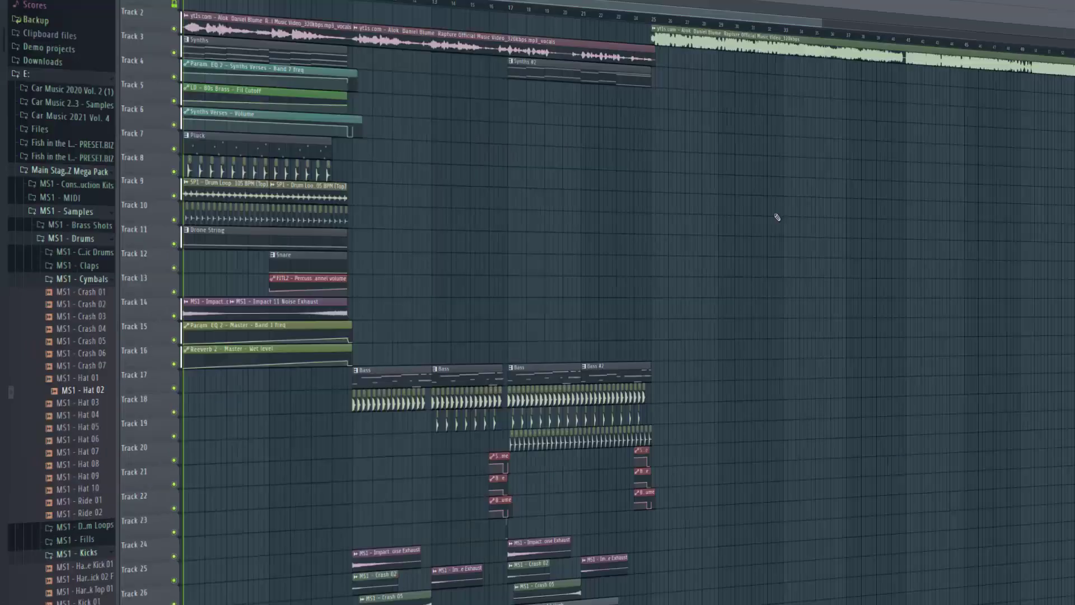